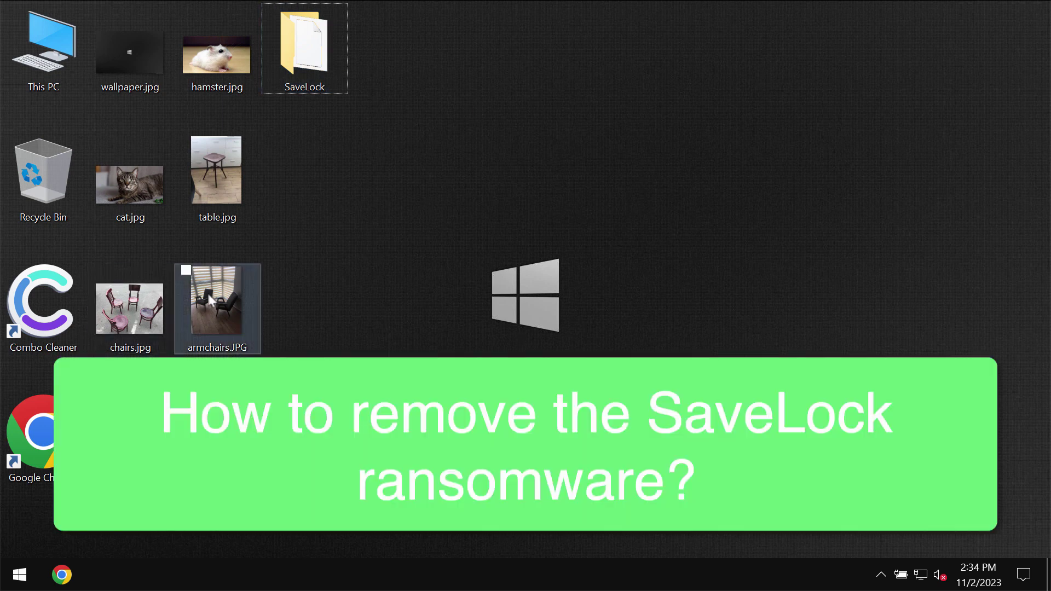
# - View the desktop pictures table.jpg and hamster.jpg one after another, closing the viewer after each
pyautogui.click(234, 204)
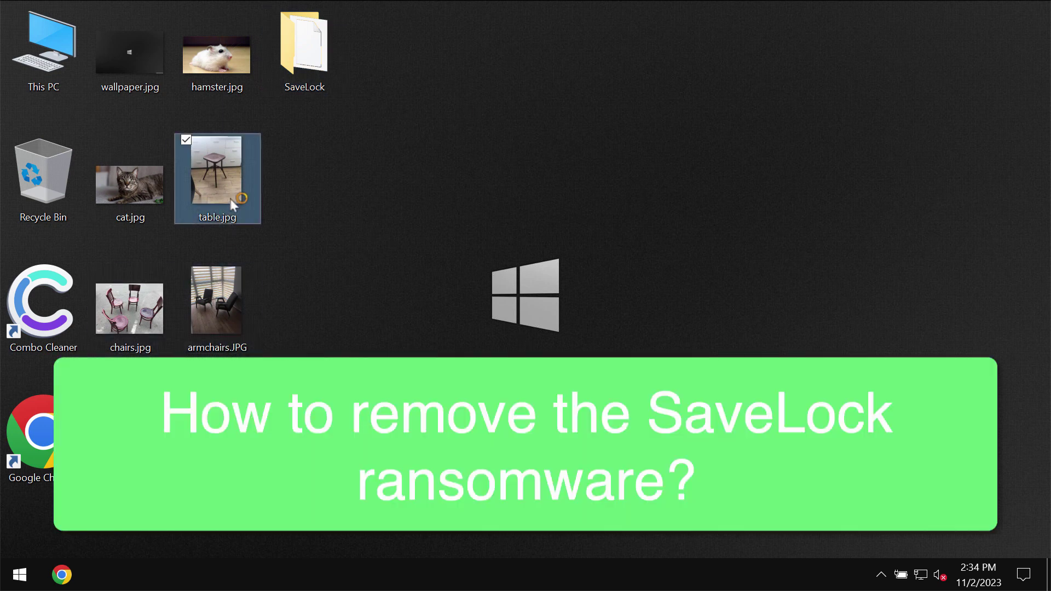
pyautogui.doubleClick(237, 208)
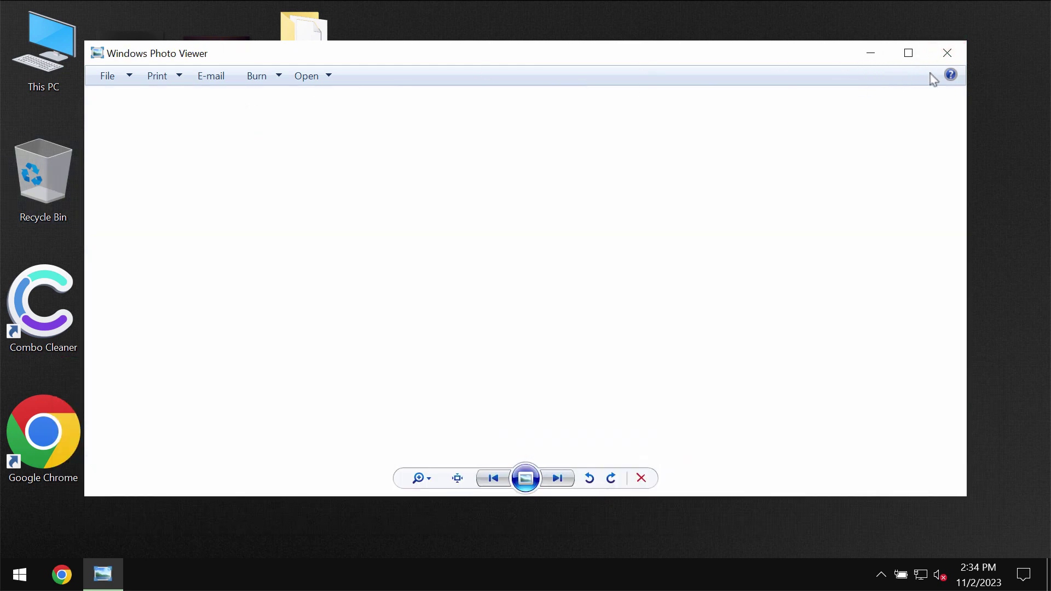
pyautogui.click(939, 57)
pyautogui.doubleClick(217, 57)
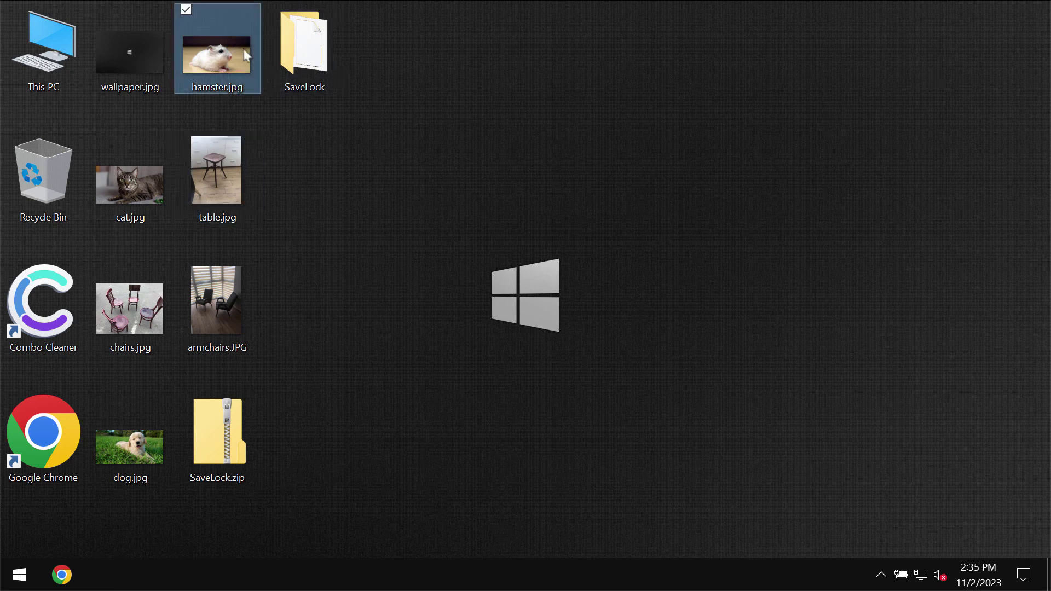
pyautogui.click(947, 52)
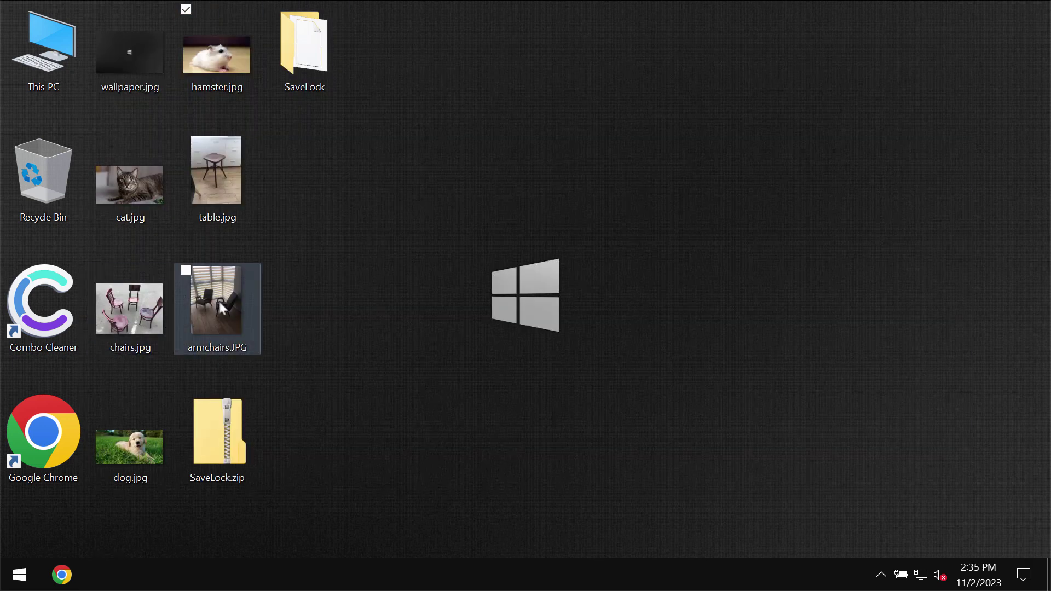
# - View further desktop pictures, including chairs.jpg and wallpaper.jpg, and close the photo viewer each time
pyautogui.click(164, 312)
pyautogui.doubleClick(167, 309)
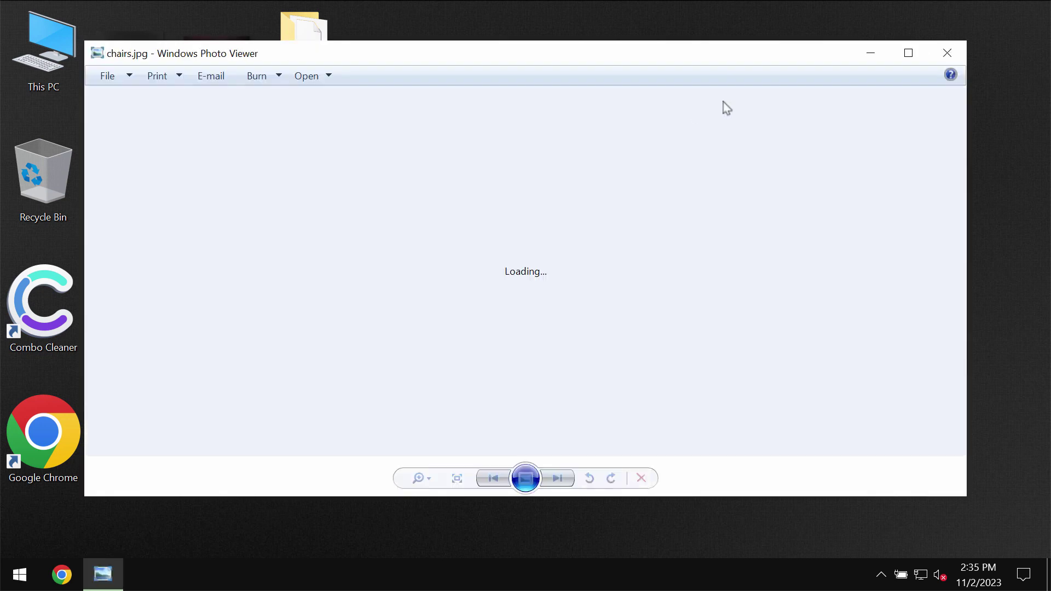
pyautogui.click(945, 53)
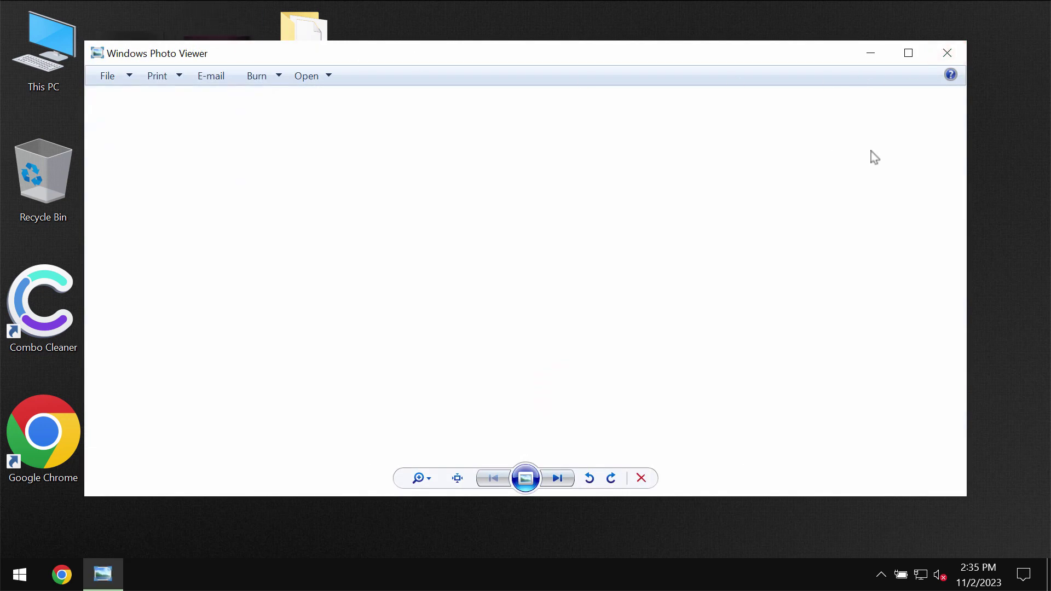
pyautogui.click(947, 54)
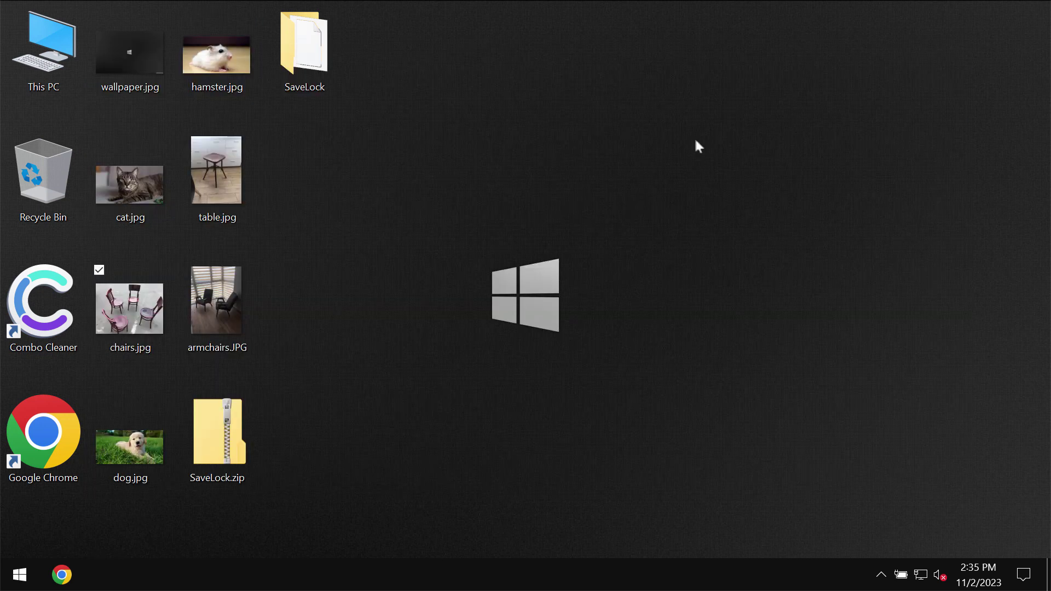
pyautogui.click(165, 61)
pyautogui.doubleClick(166, 61)
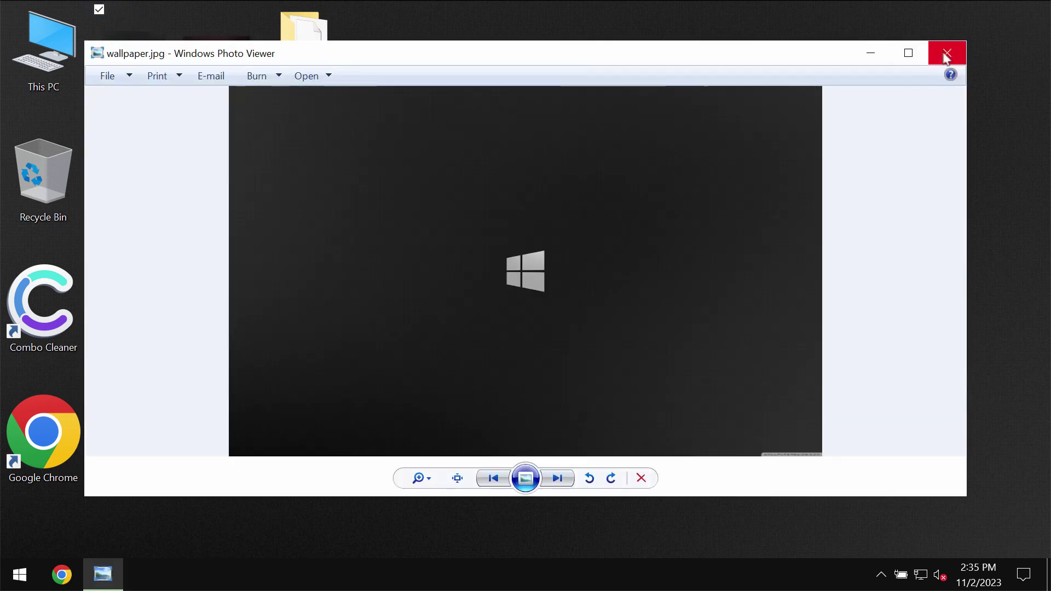
pyautogui.click(947, 55)
# - Run the application stored in the SaveLock desktop folder and close the folder window
pyautogui.click(300, 60)
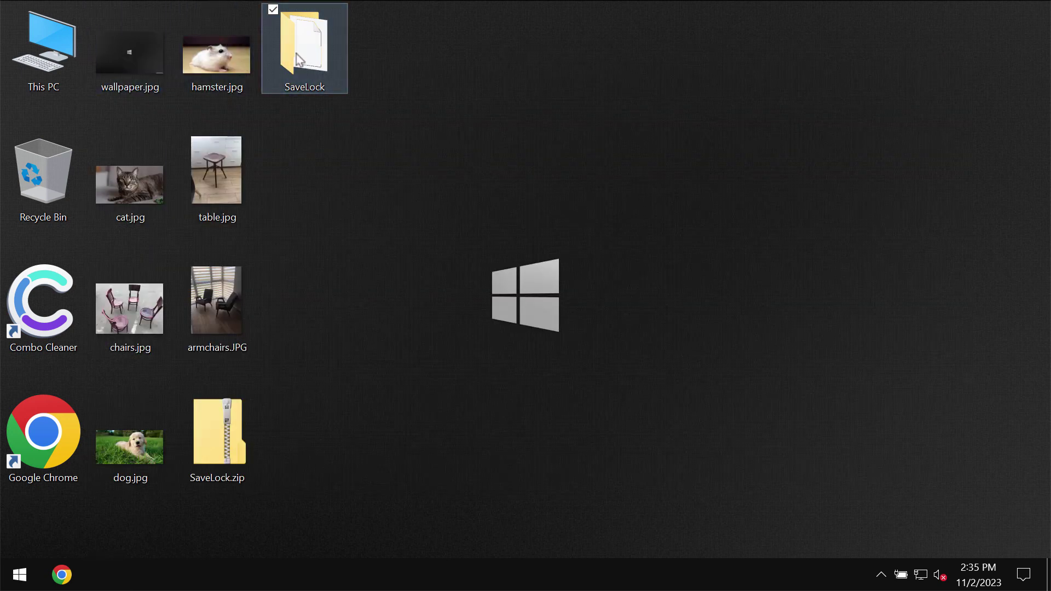
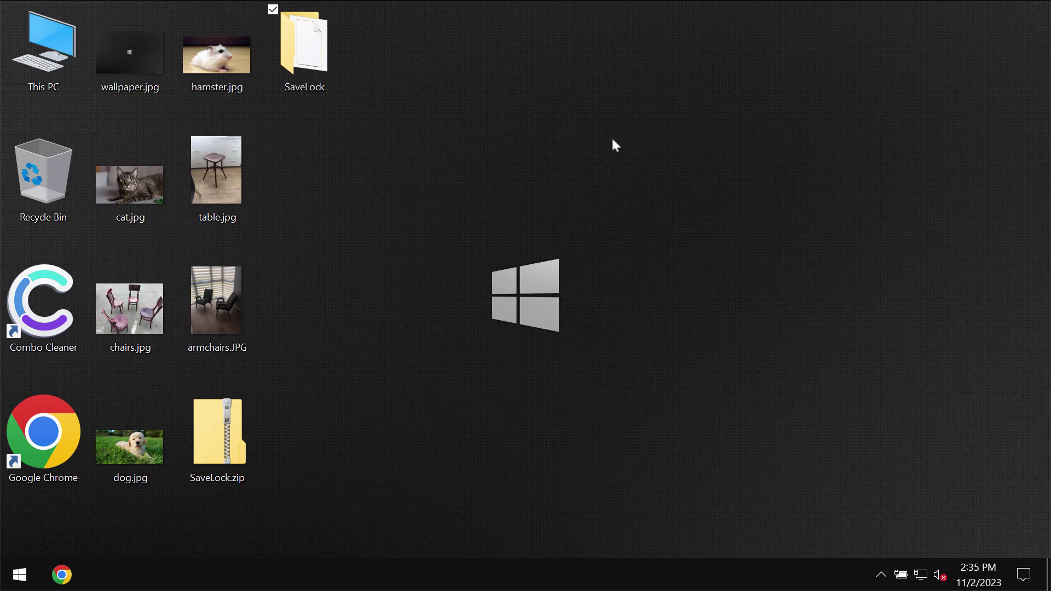
pyautogui.doubleClick(302, 49)
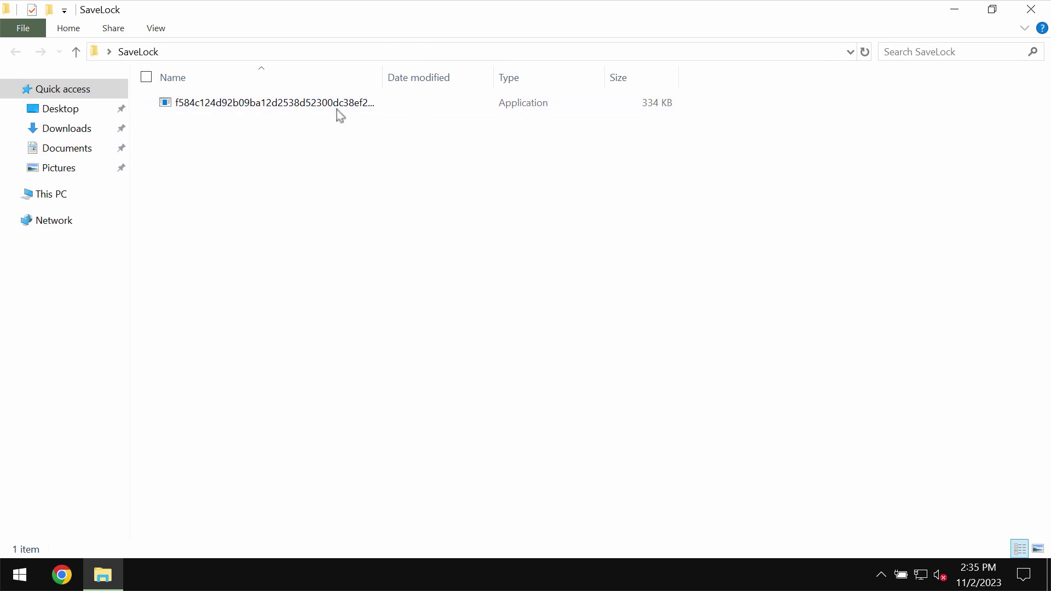
pyautogui.doubleClick(341, 109)
pyautogui.click(1018, 10)
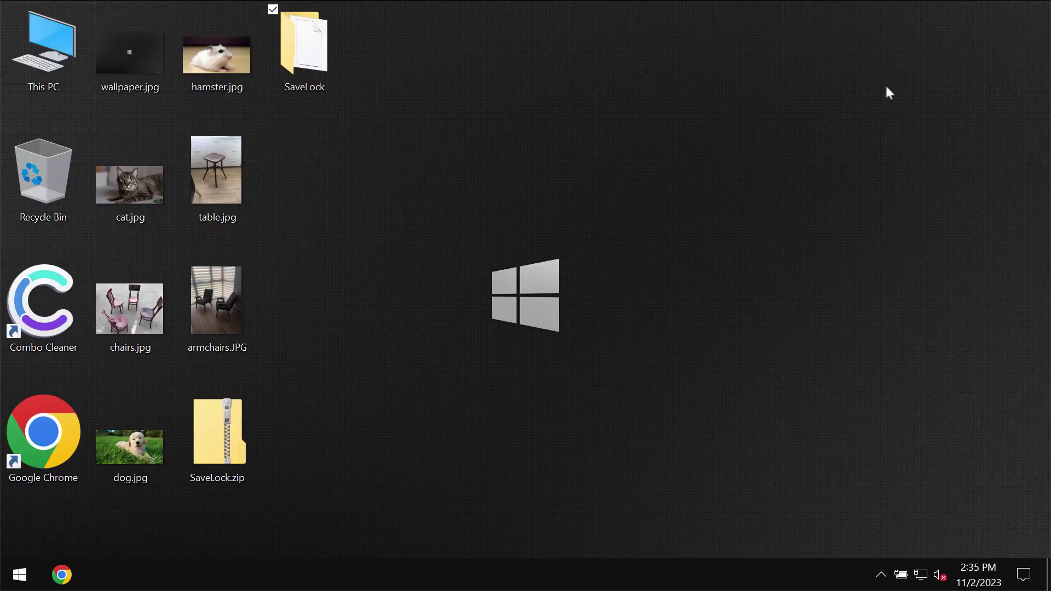
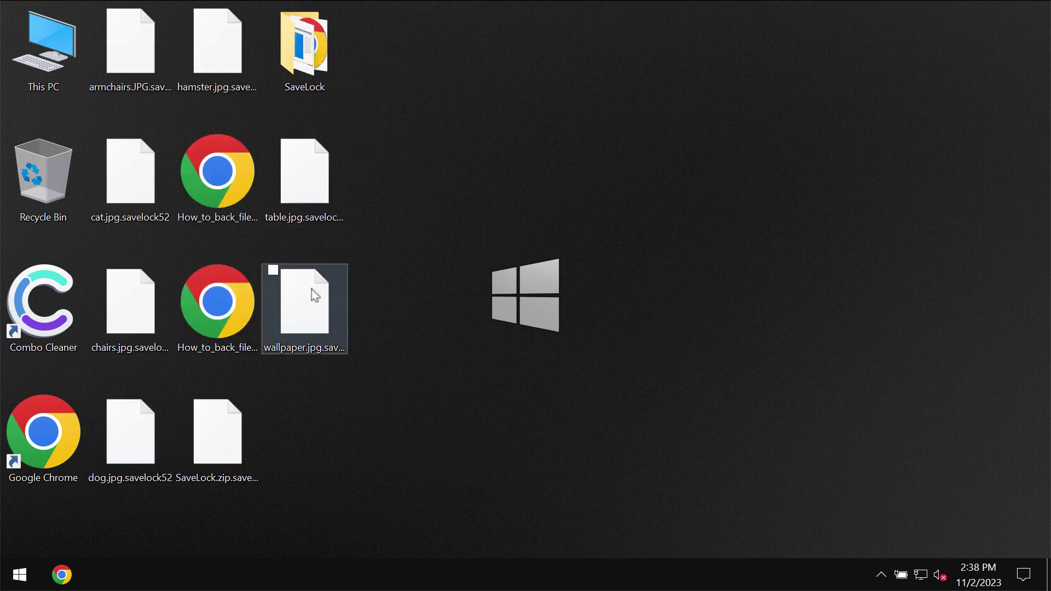
# - Try to open the encrypted desktop file cat.jpg.savelock52 and dismiss the dialog
pyautogui.click(158, 281)
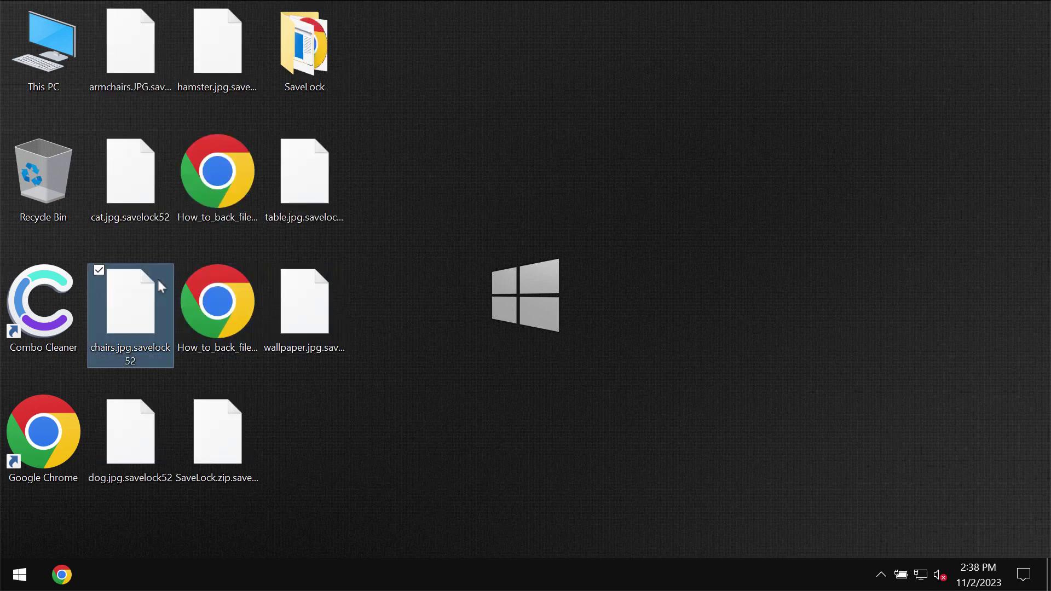
pyautogui.doubleClick(124, 183)
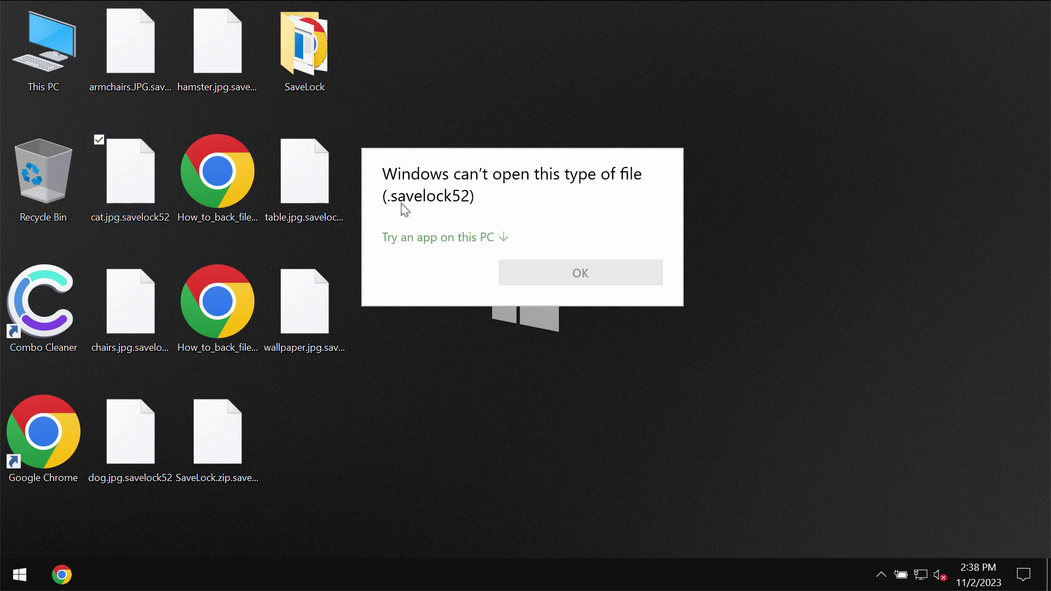
pyautogui.press('Escape')
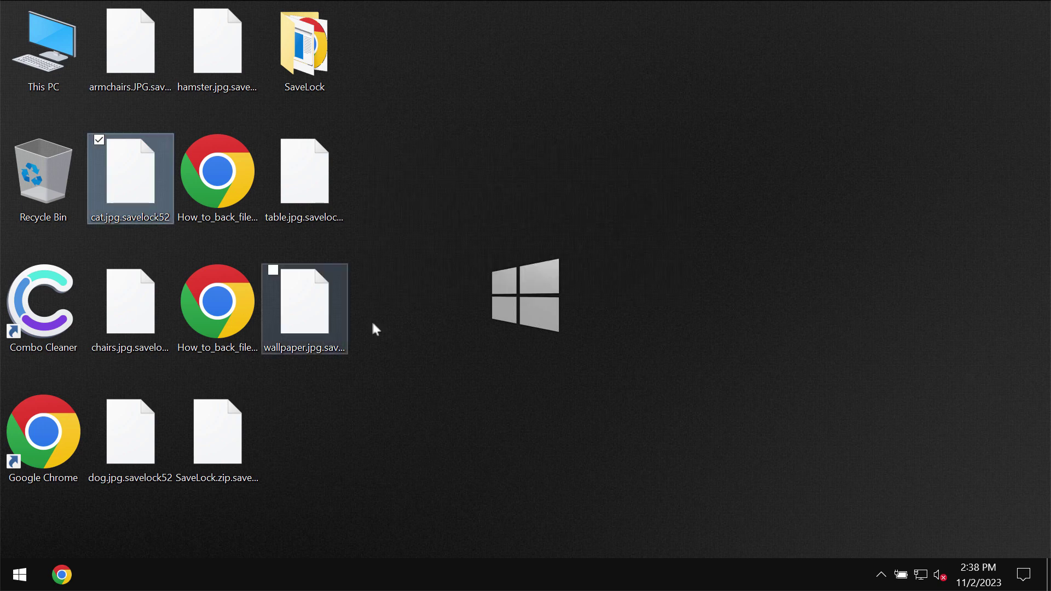
# - Try to open the ransom note How_to_back_files.html from the desktop and dismiss the dialog
pyautogui.click(217, 190)
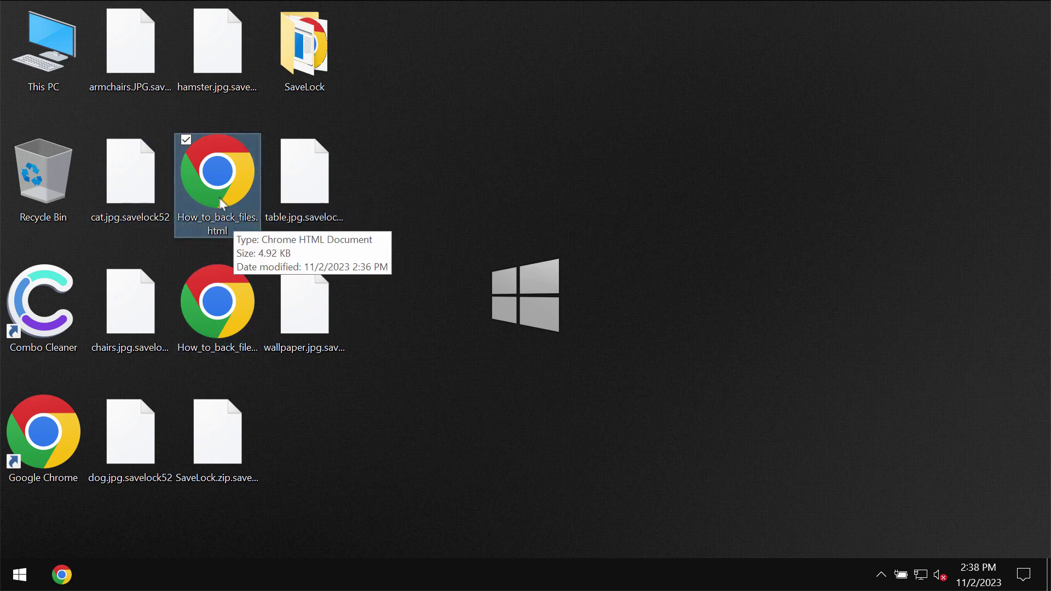
pyautogui.doubleClick(226, 186)
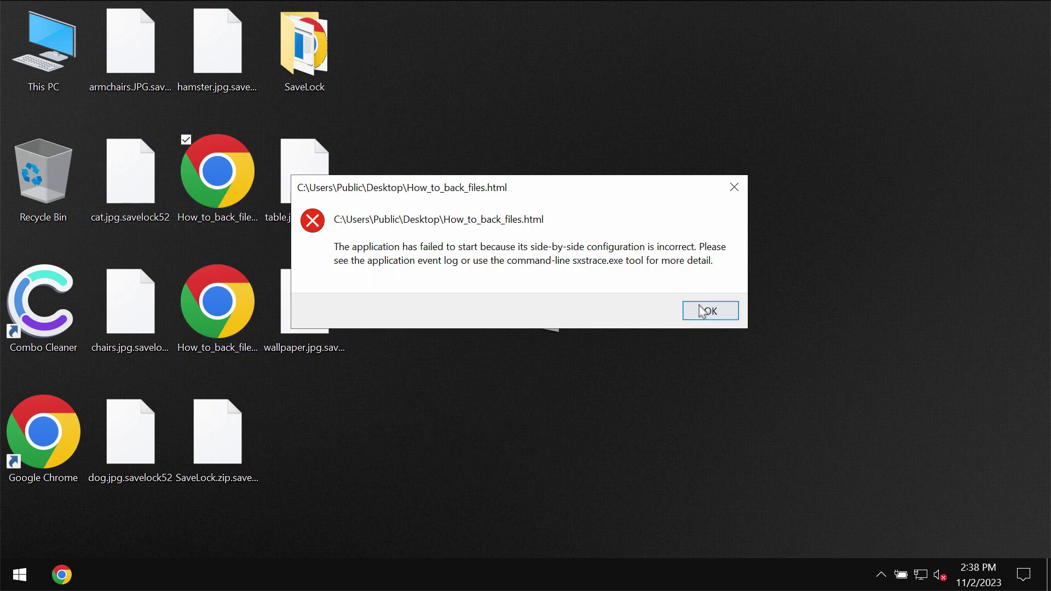
pyautogui.click(700, 308)
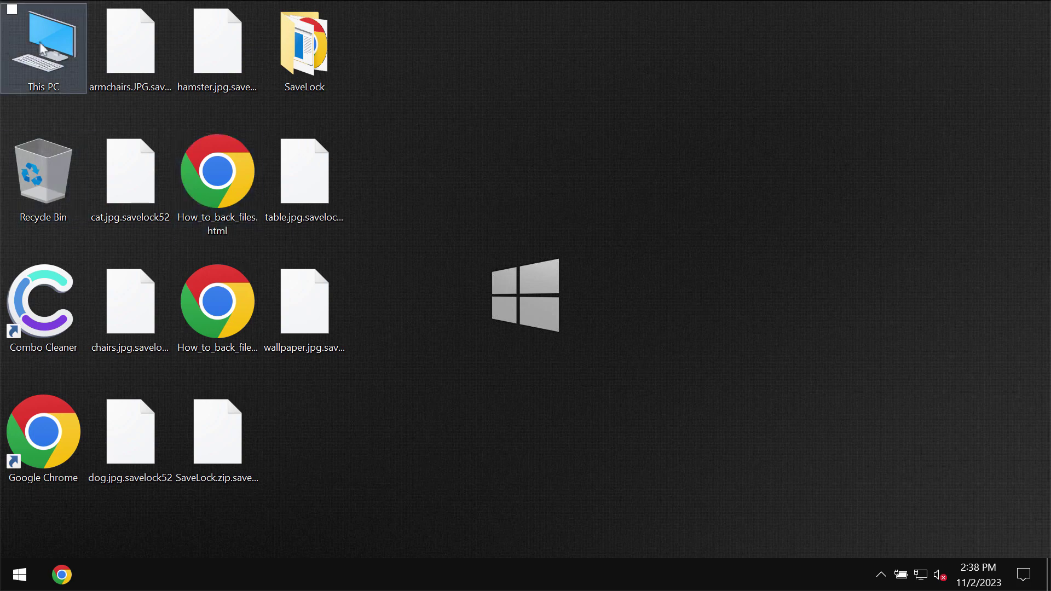
# - Launch iexplore.exe from the Internet Explorer folder under Program Files (x86) on drive C
pyautogui.press('super+e')
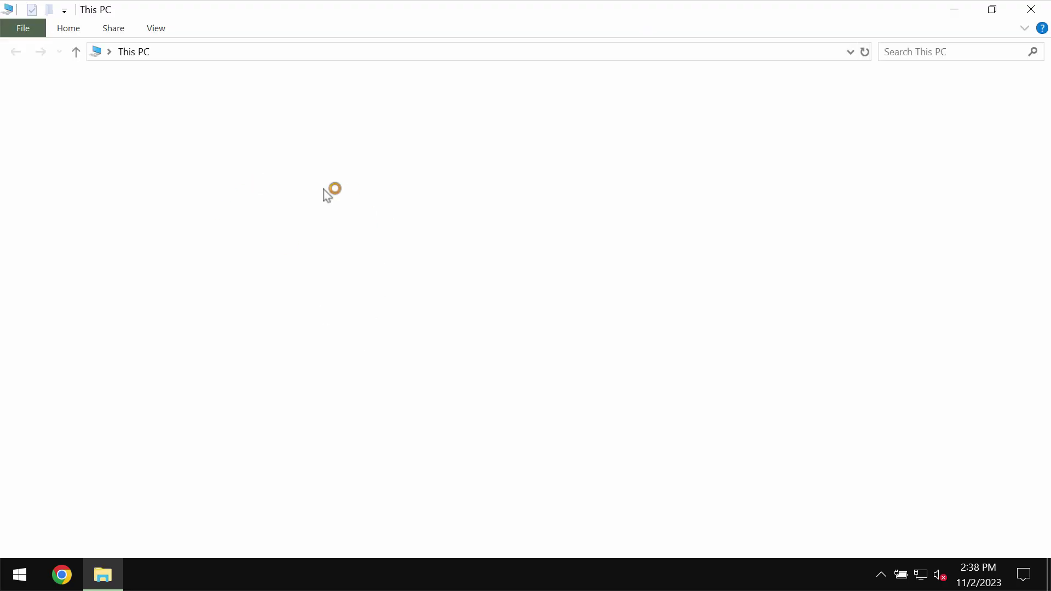
pyautogui.click(675, 248)
pyautogui.doubleClick(675, 249)
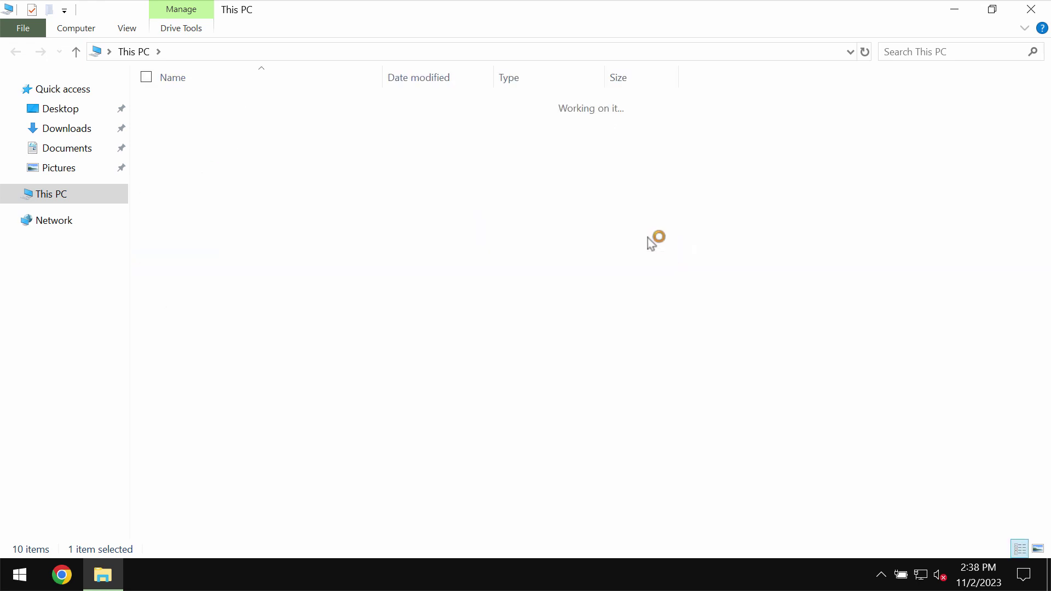
pyautogui.doubleClick(258, 162)
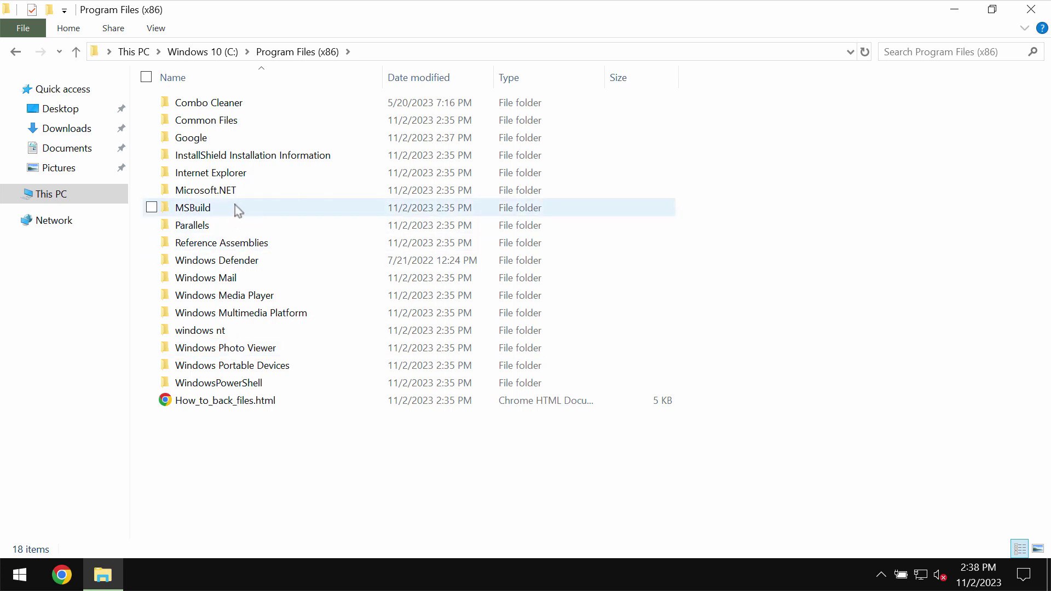
pyautogui.doubleClick(235, 175)
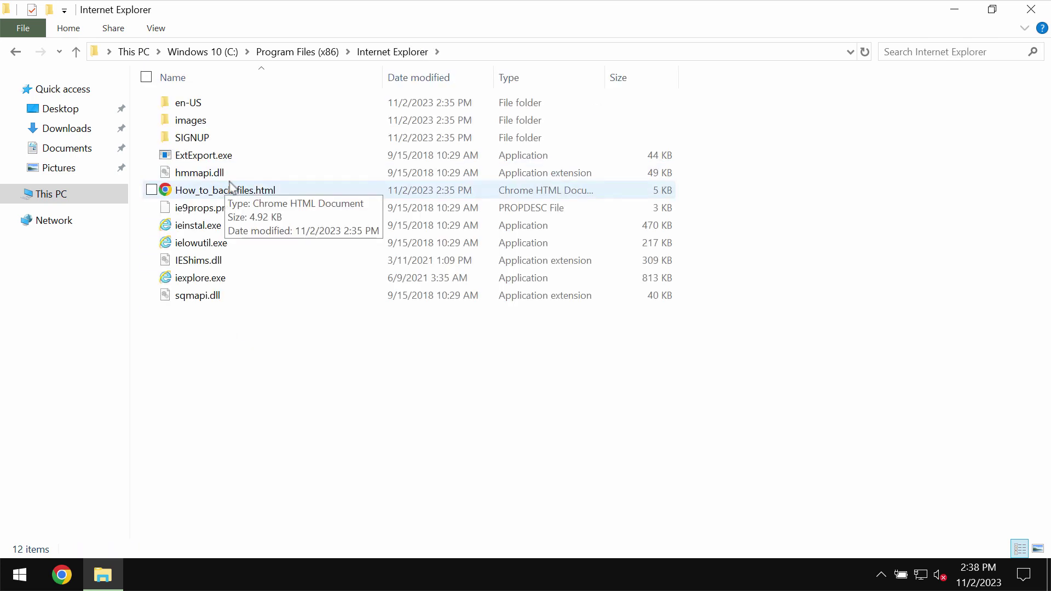
pyautogui.doubleClick(247, 278)
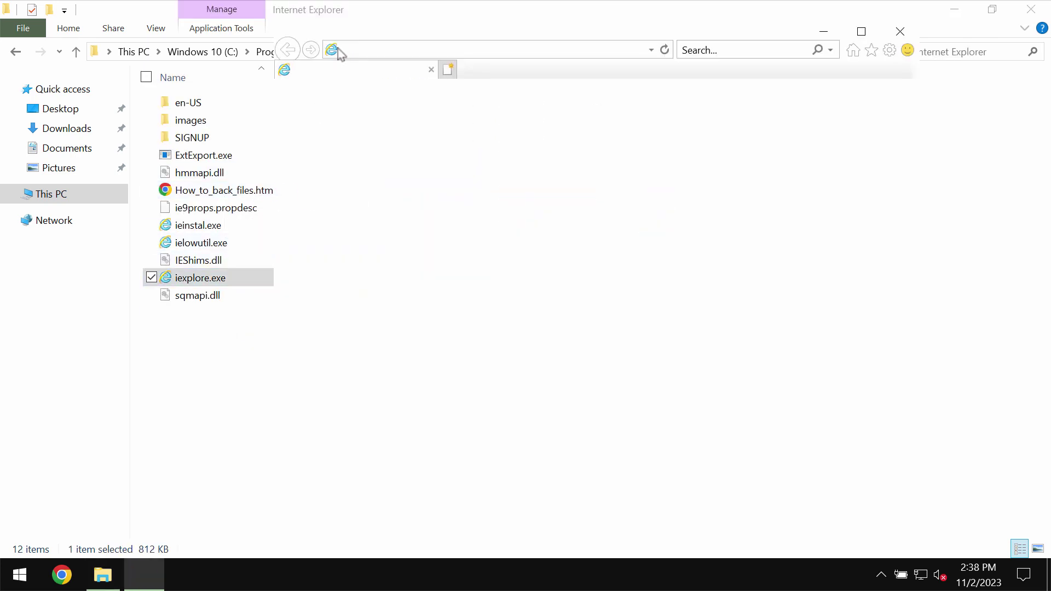
# - Load combocleaner.com in a maximized Internet Explorer window, minimize the browser and close the folder window
pyautogui.write('c')
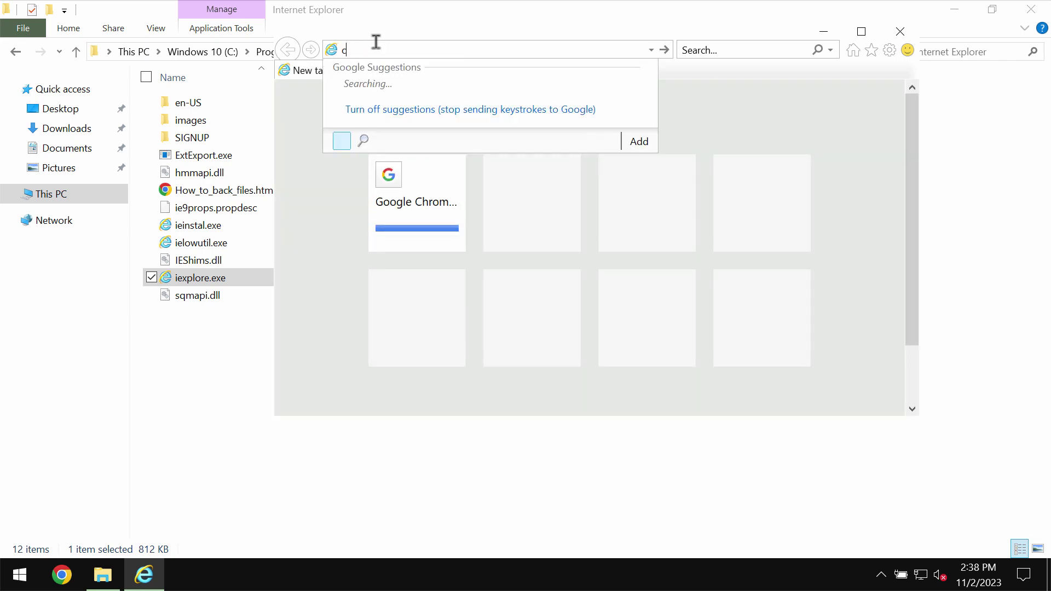
pyautogui.write('ombocleaner.com')
pyautogui.press('Return')
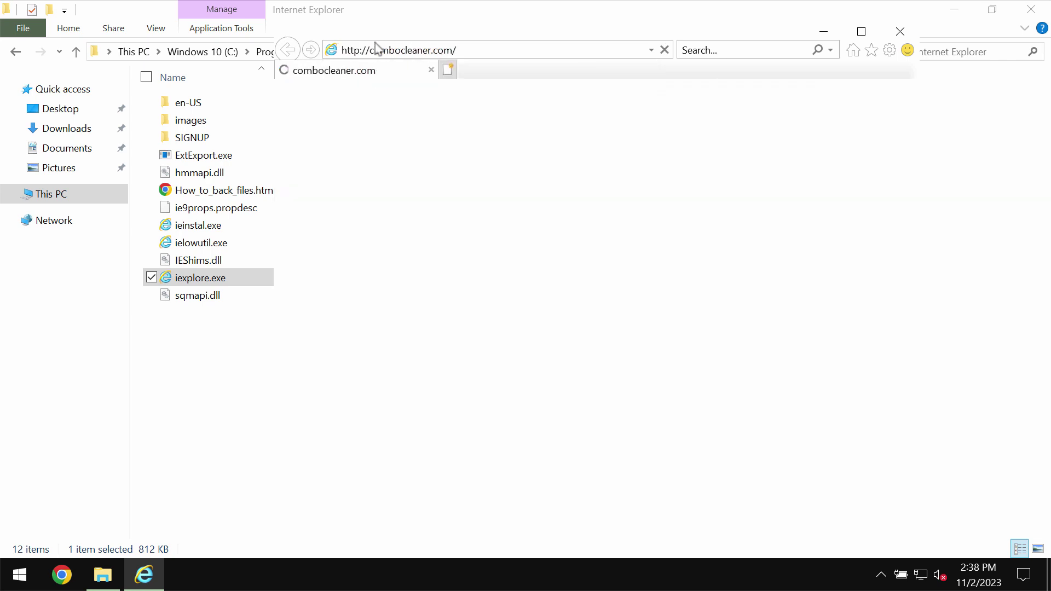
pyautogui.click(865, 28)
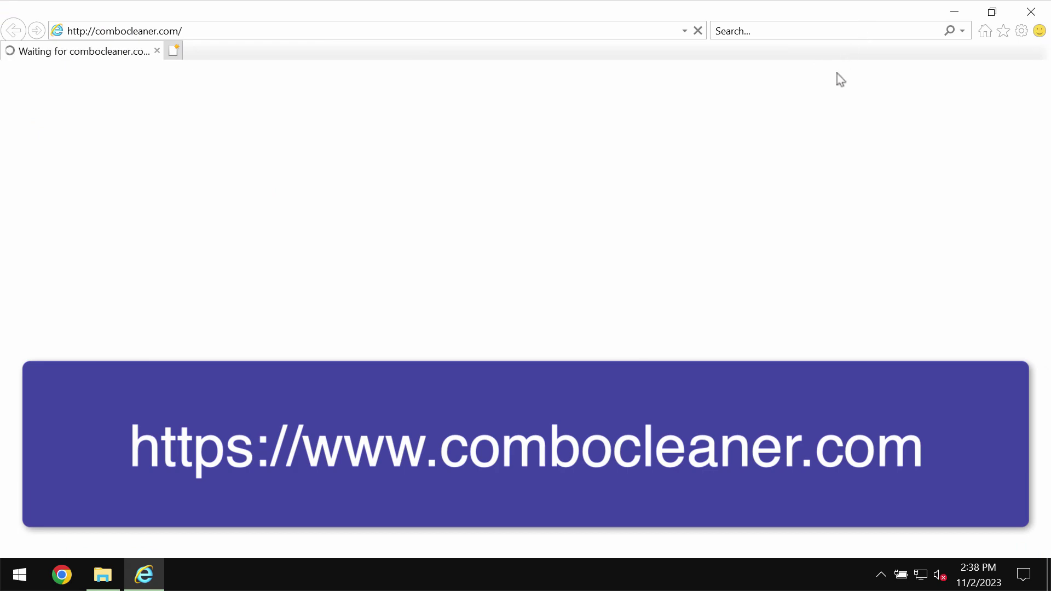
pyautogui.click(965, 12)
pyautogui.click(1024, 10)
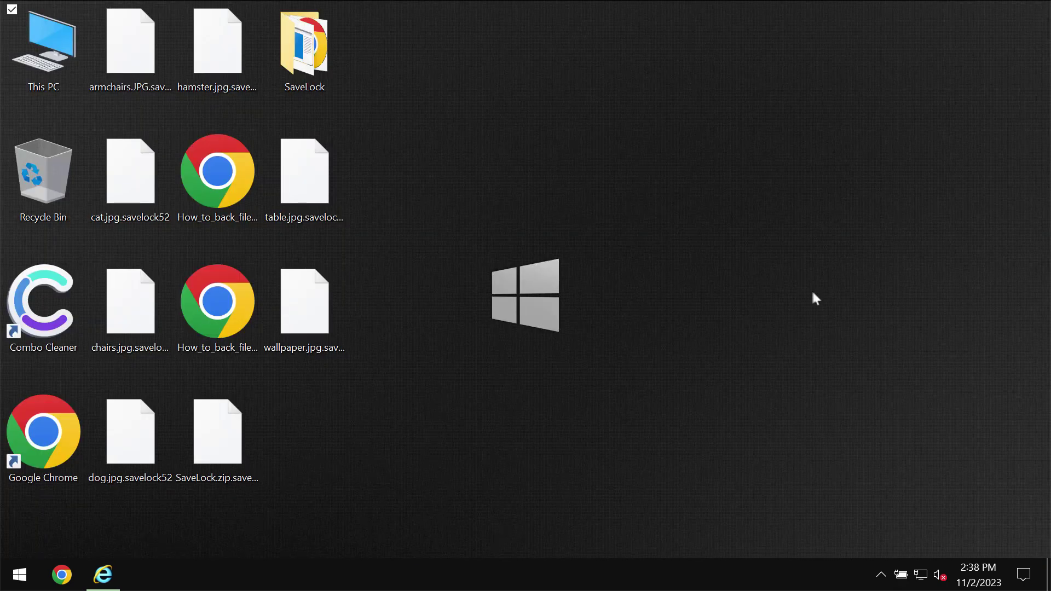
# - Switch to Combo Cleaner and start a Quick Scan with its anti-malware scanner
pyautogui.click(881, 574)
pyautogui.click(881, 547)
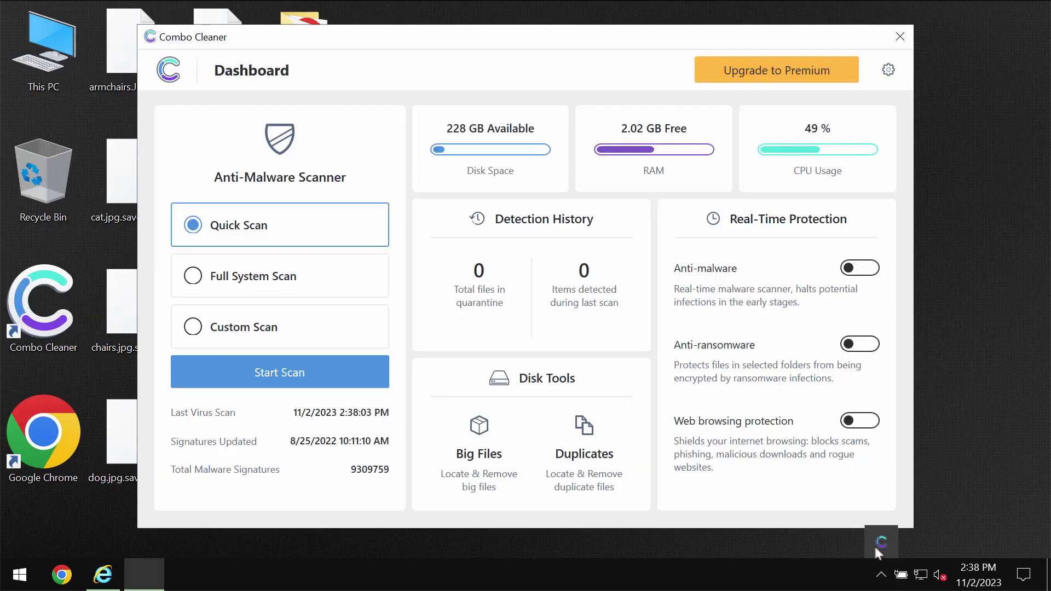
pyautogui.click(329, 378)
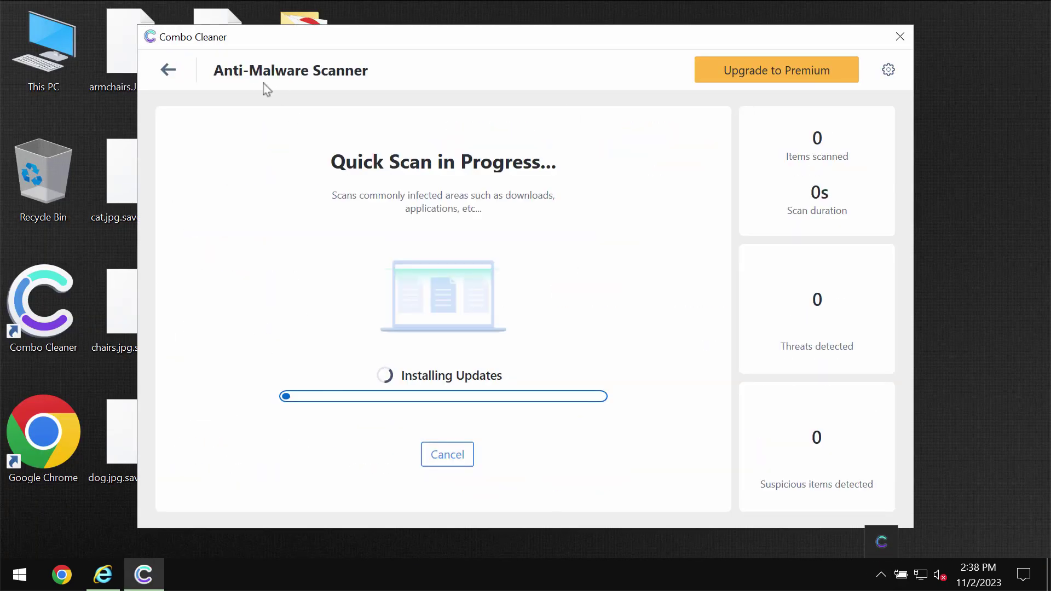
# - Review the dashboard and the Anti-Ransomware protection settings, and return to the running Quick Scan's progress
pyautogui.click(168, 69)
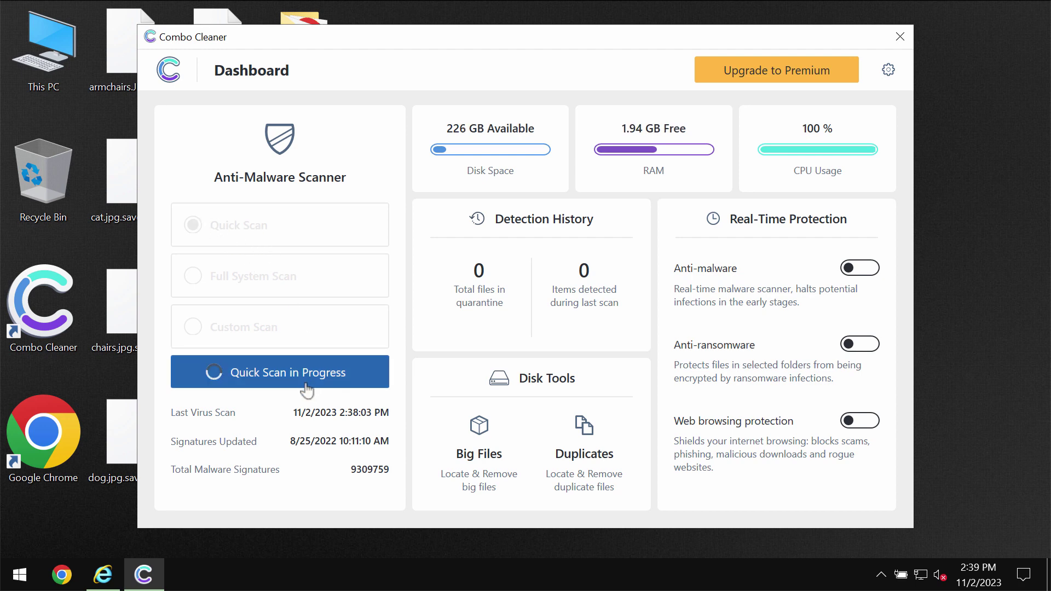
pyautogui.click(335, 366)
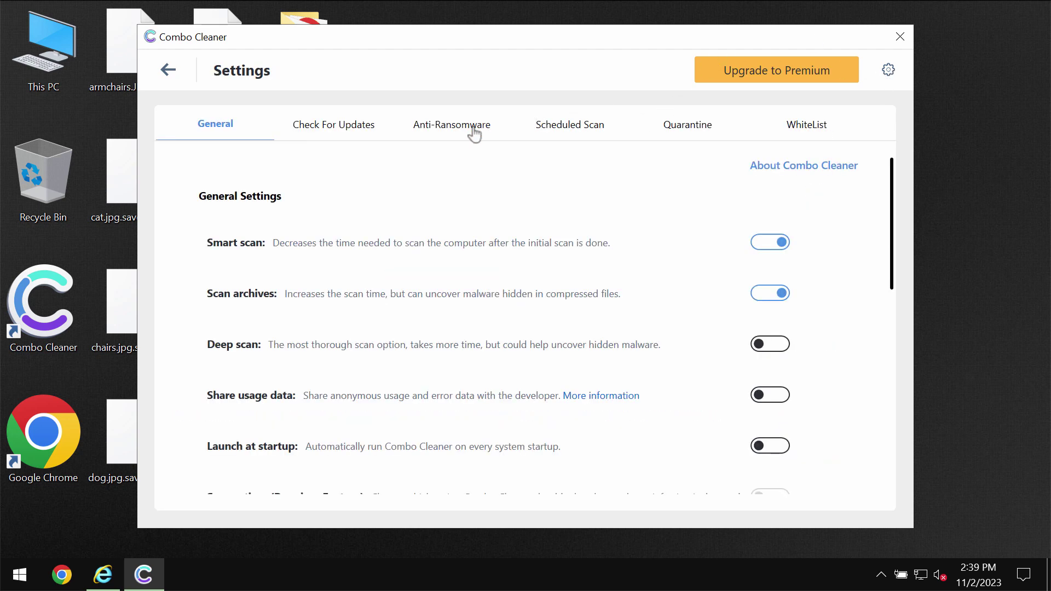
pyautogui.click(474, 131)
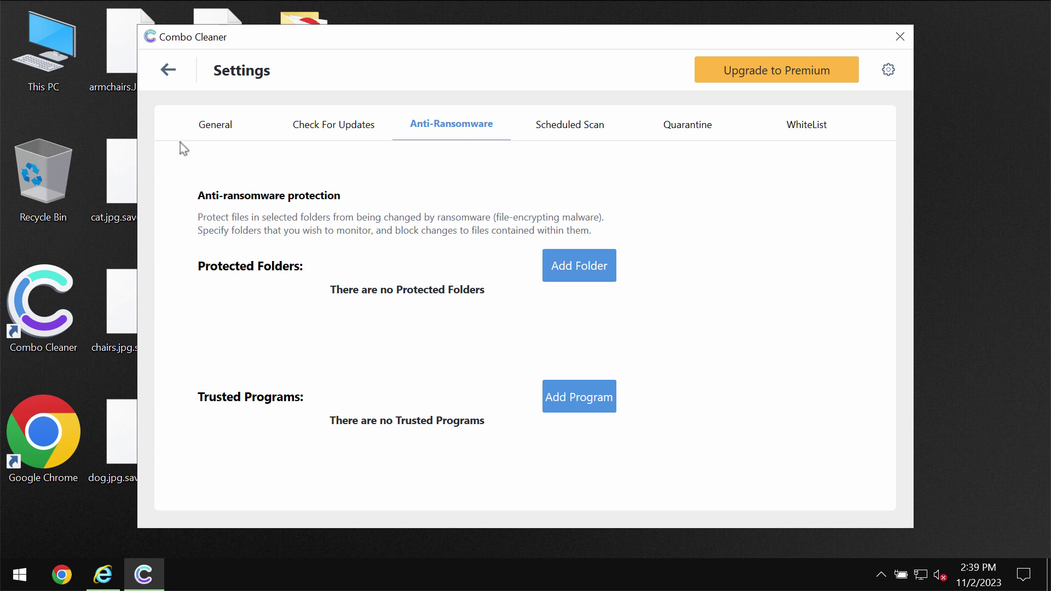
pyautogui.click(174, 78)
pyautogui.click(314, 371)
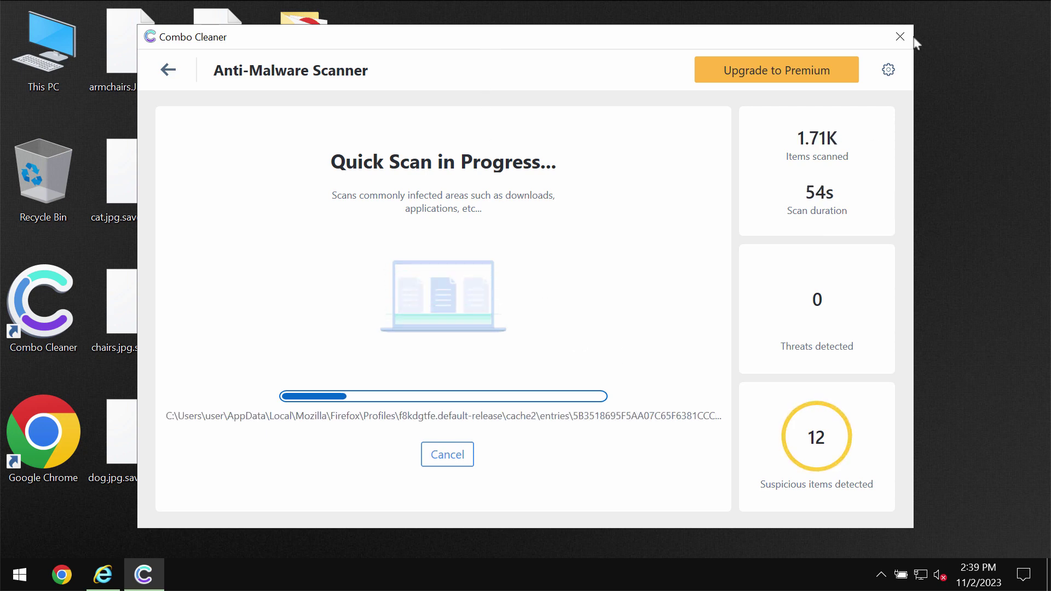
# - View the premium upgrade offer and return to the Quick Scan progress
pyautogui.click(784, 77)
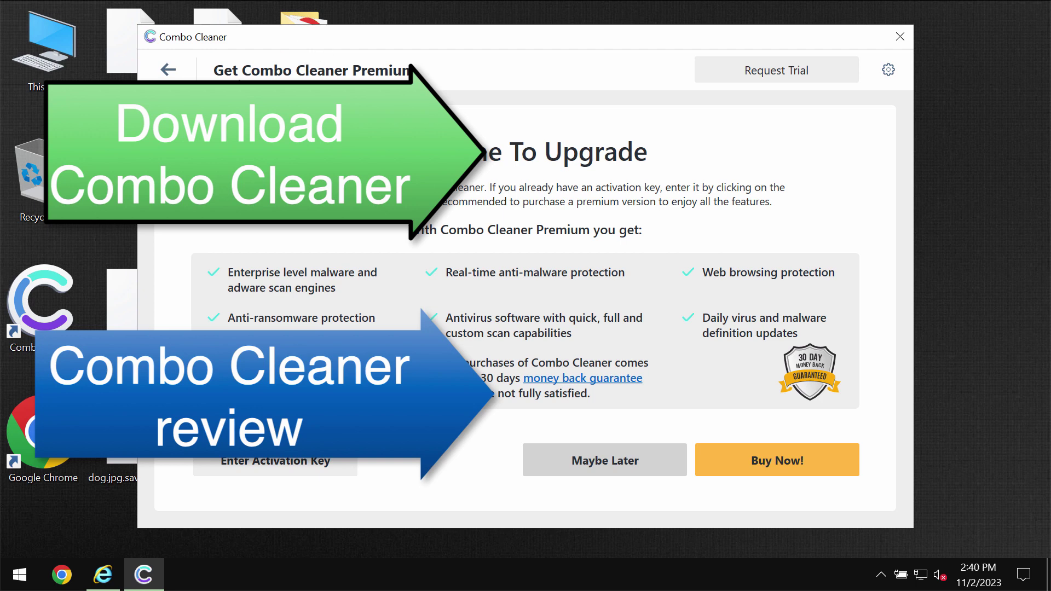
pyautogui.click(170, 75)
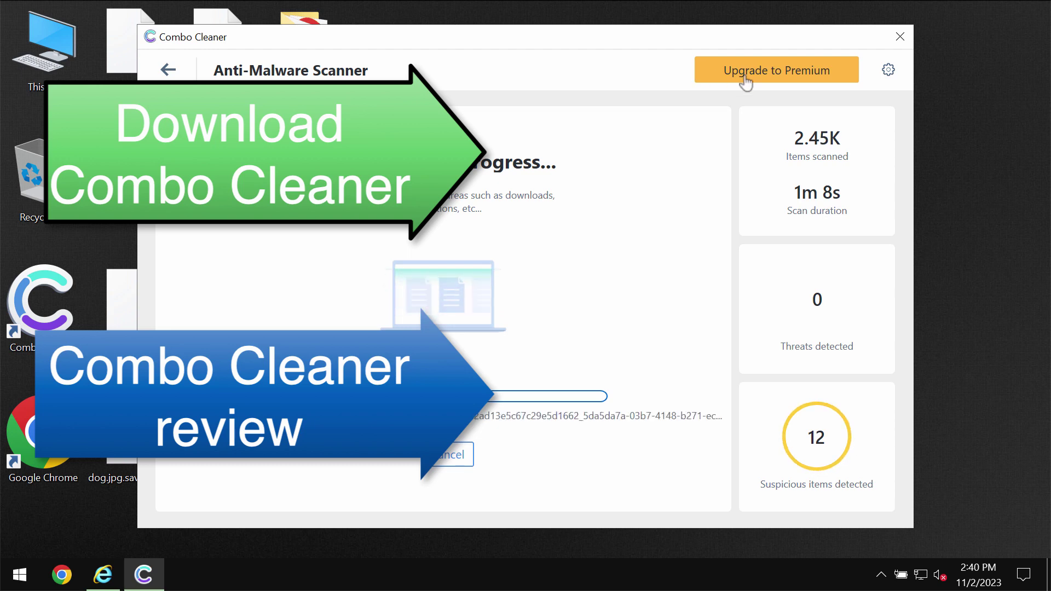